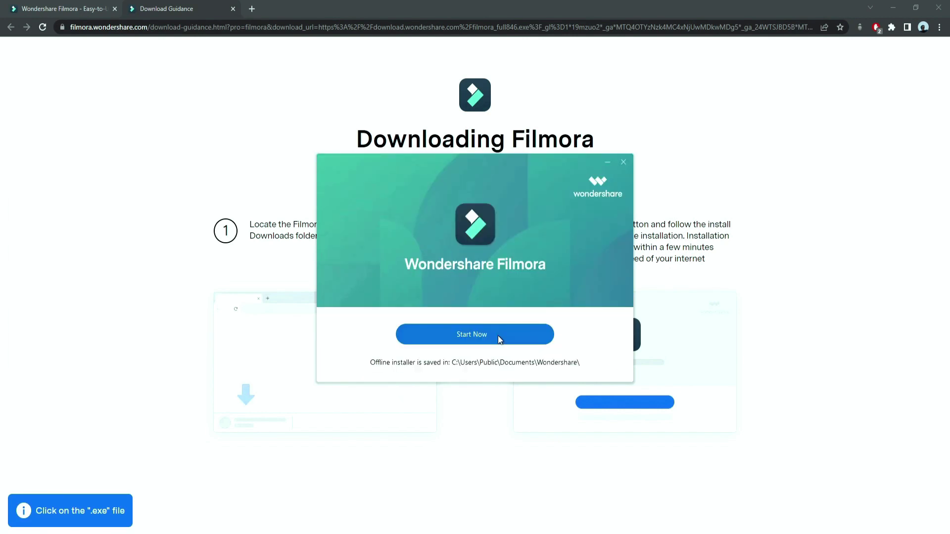
Step: Launch Filmora from the finished installer and create a new project in 16:9 widescreen
click(498, 335)
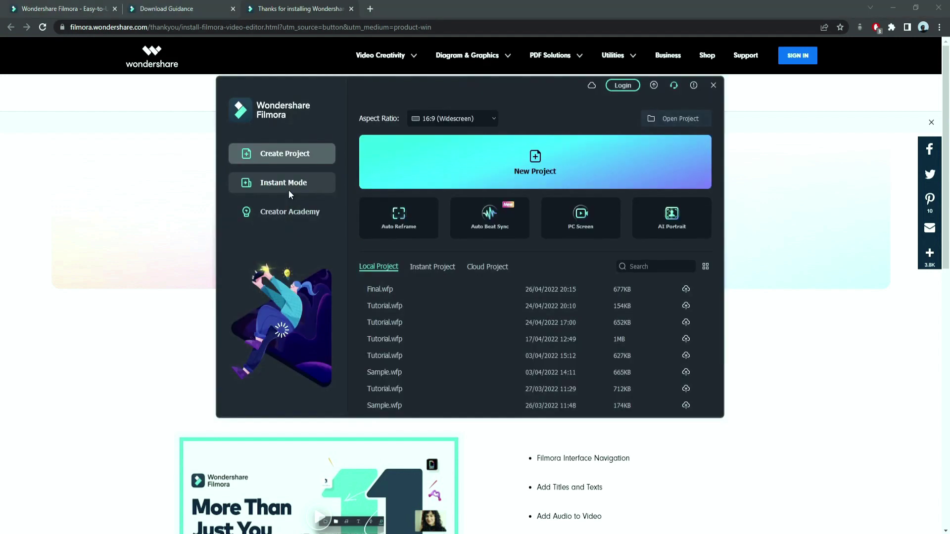
click(447, 180)
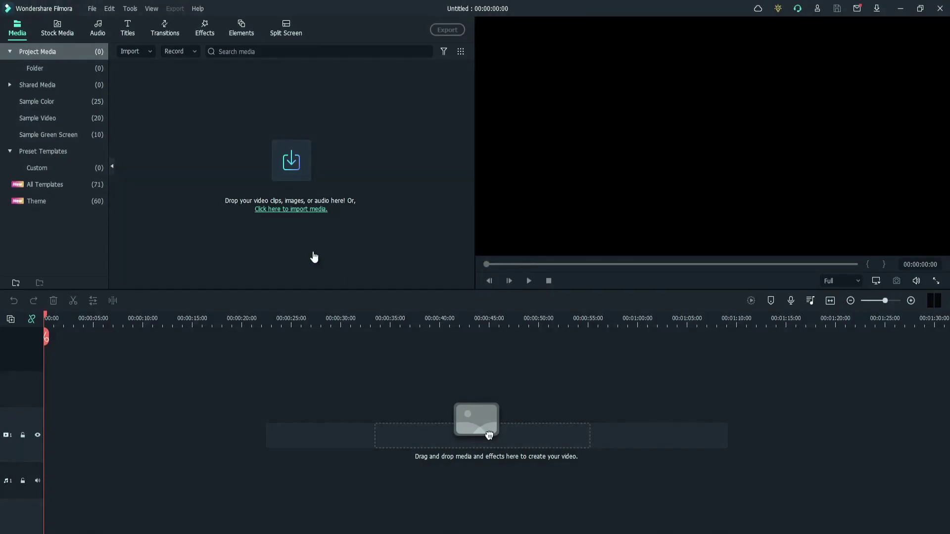
Step: Add the Basic 6 title at the start of the first video track
click(133, 36)
drag(148, 90, 237, 160)
drag(488, 435, 52, 426)
Step: Set the title's font to Uni Sans Light and replace its text with CINEMATIC
right_click(69, 420)
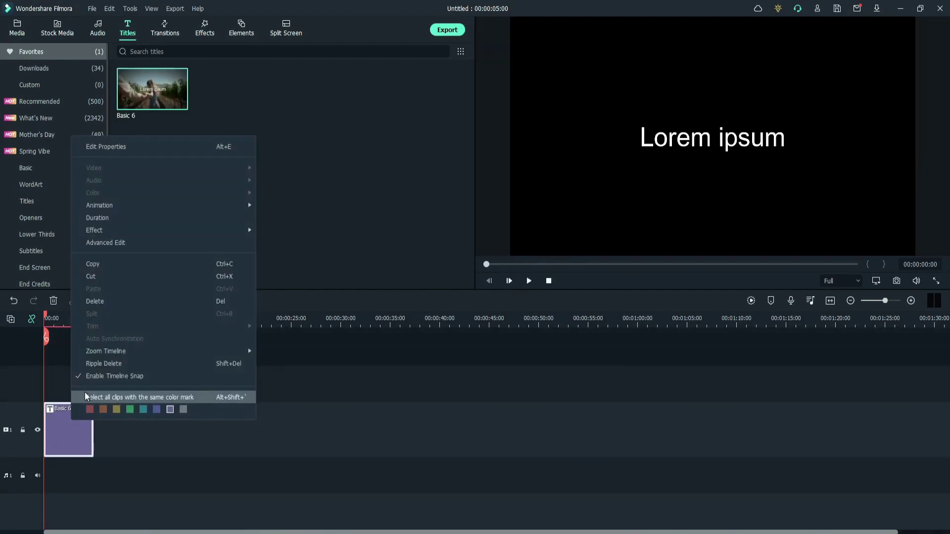
click(123, 148)
click(223, 86)
text(uni sans light)
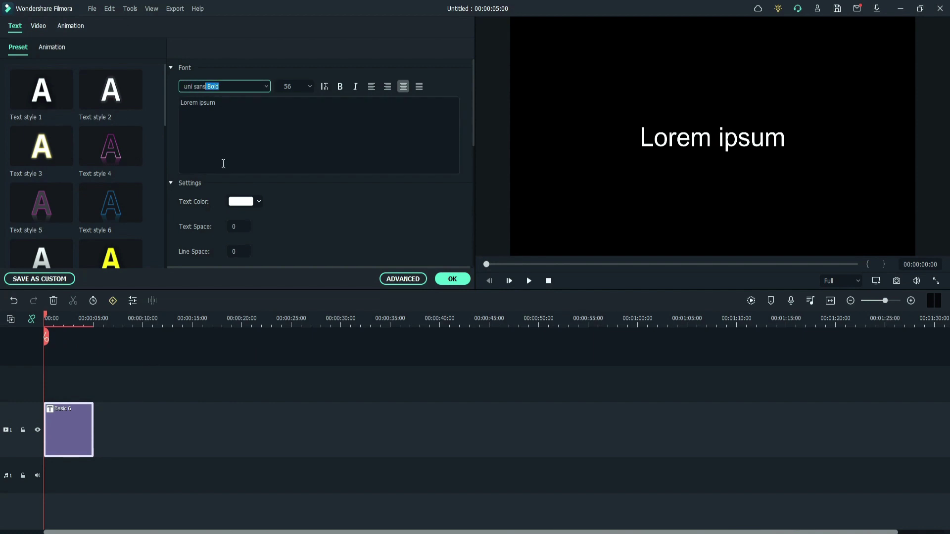
key(Return)
click(382, 161)
key(ctrl+a)
text(CINEMATIC)
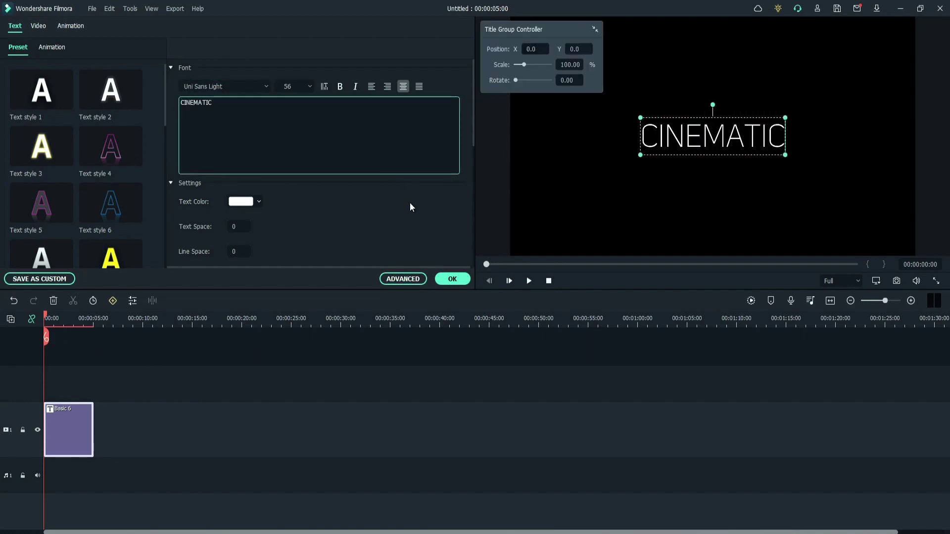
click(428, 368)
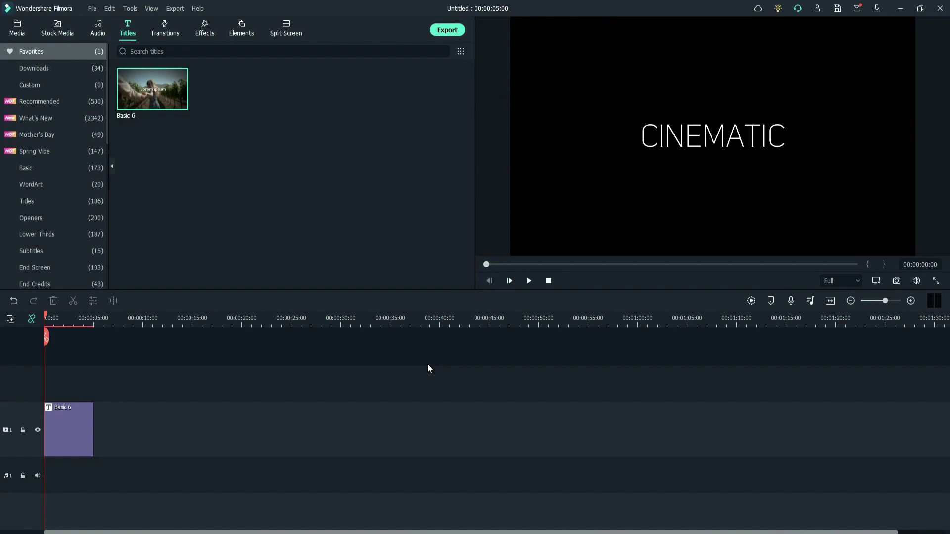
Step: Take a snapshot of the title frame and put it on the first video track in place of the title clip
click(892, 280)
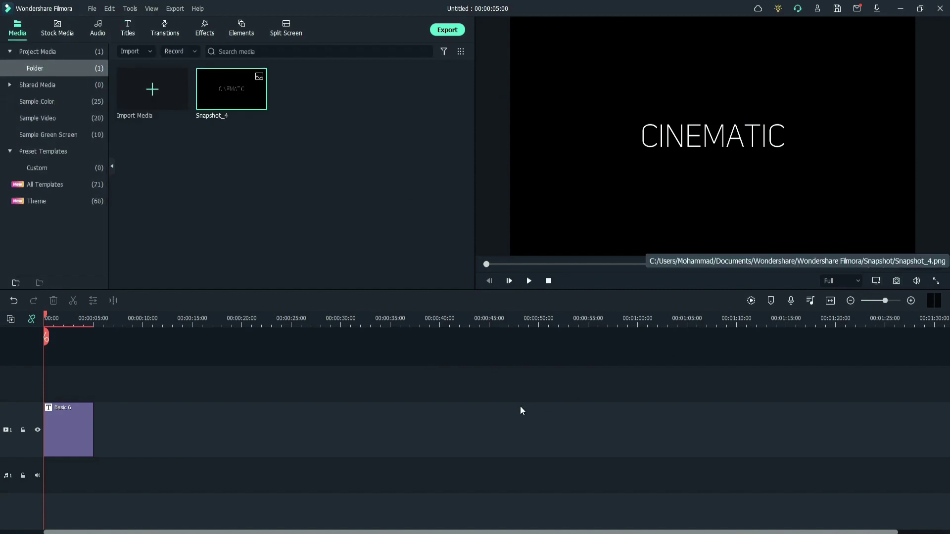
right_click(73, 416)
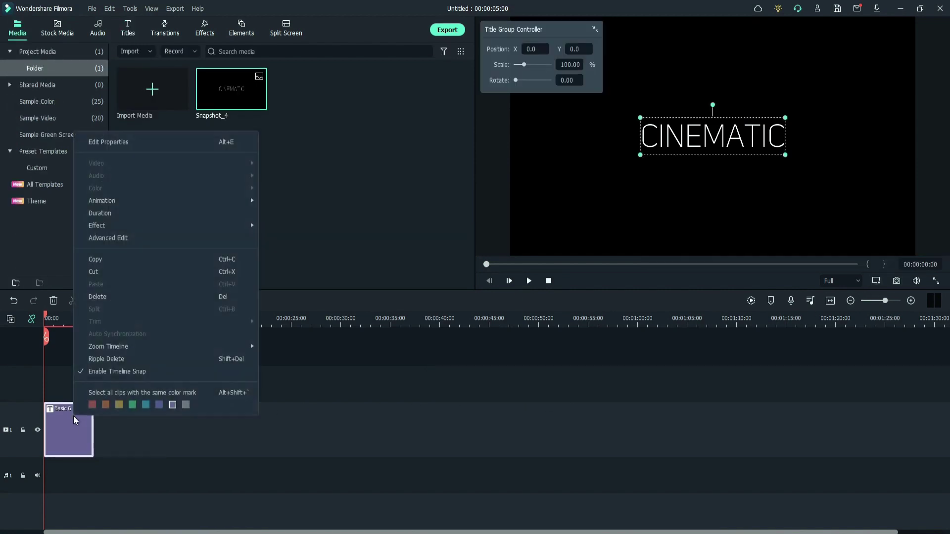
click(144, 349)
drag(220, 96, 241, 418)
Step: Place the Green sample color at the start of the second video track, above the snapshot clip
click(88, 83)
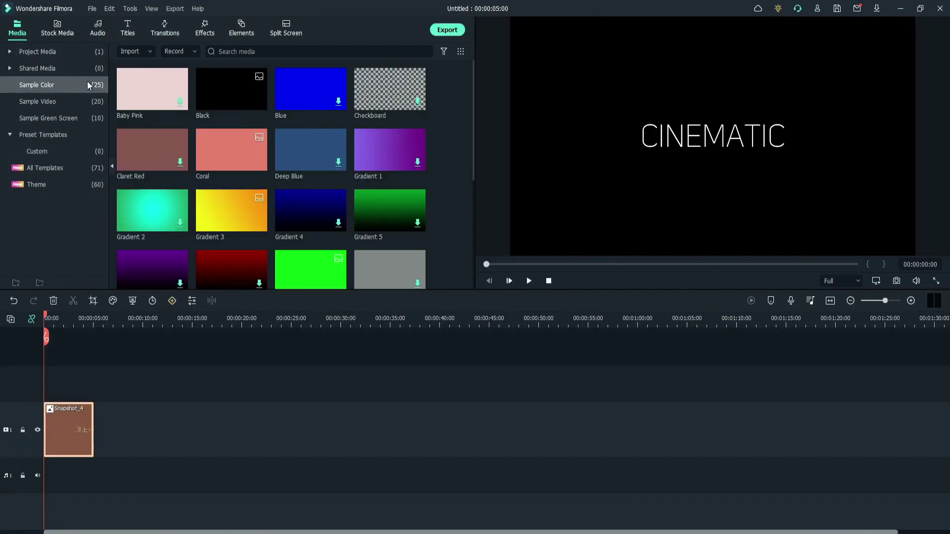
drag(473, 146, 468, 185)
drag(310, 213, 47, 375)
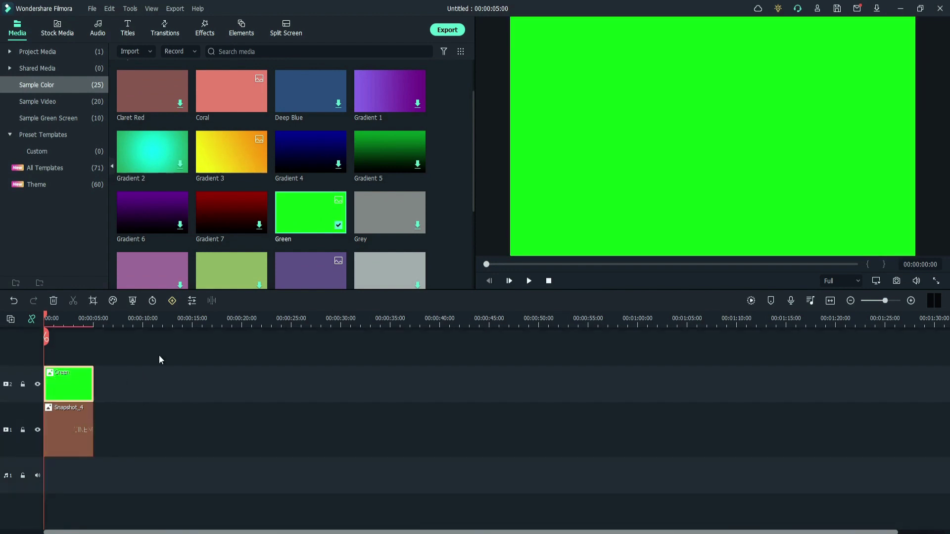
Step: Apply the Crop effect to the green clip and set its top crop to 50
click(206, 28)
drag(184, 94, 58, 379)
right_click(74, 378)
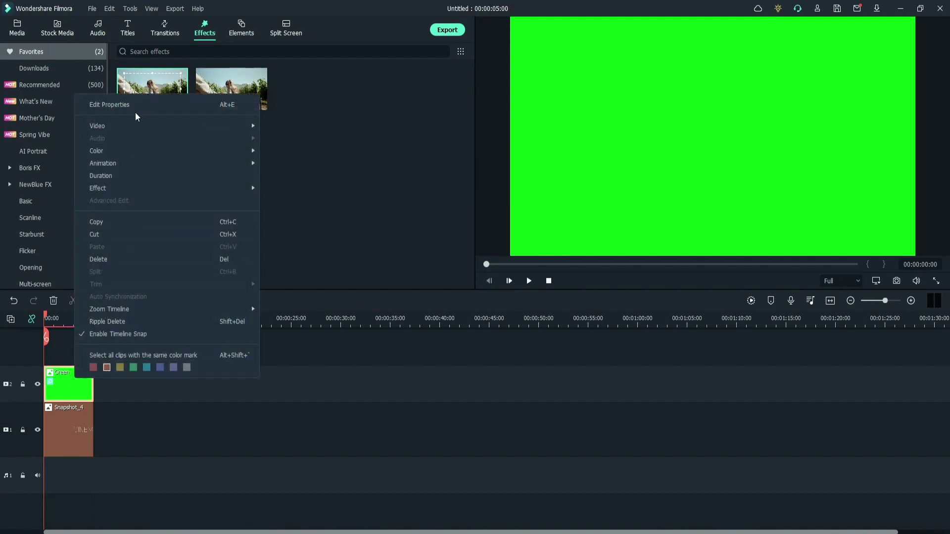
click(137, 106)
click(37, 48)
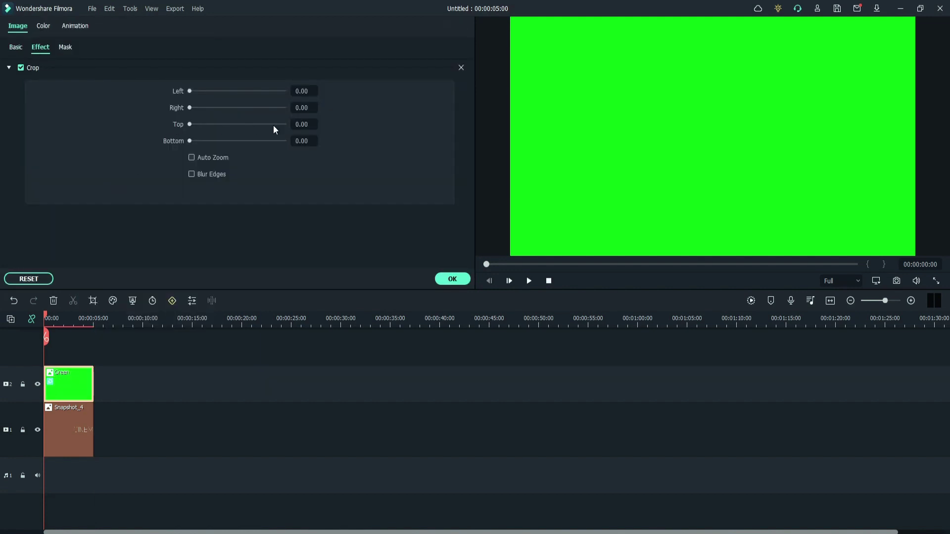
text(50)
key(Return)
Step: Keyframe the snapshot clip's Y position at -60 at the start of the timeline
click(74, 418)
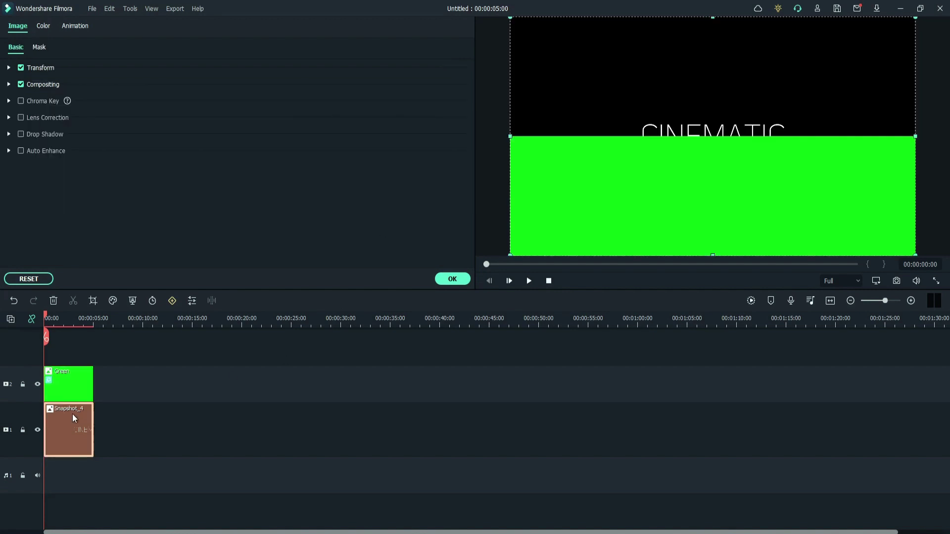
click(75, 25)
click(51, 47)
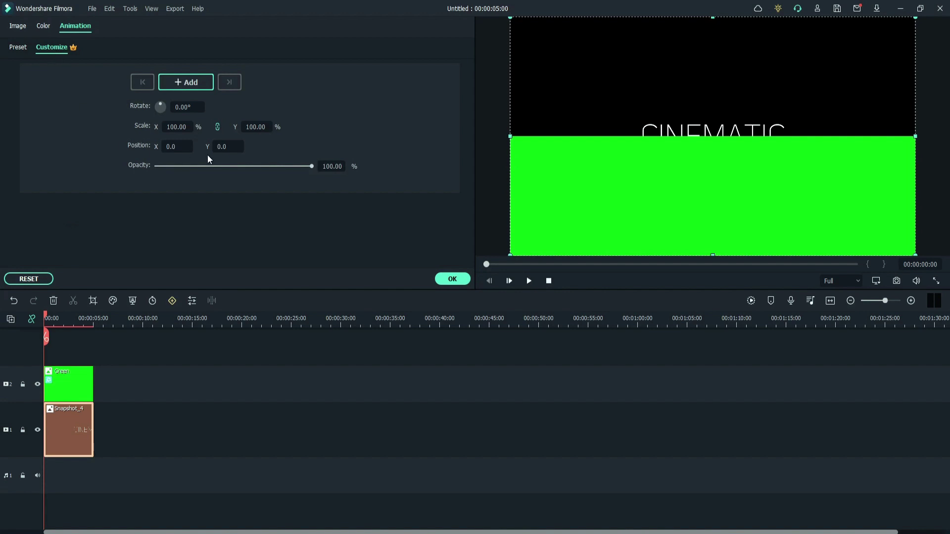
text(-60)
key(Return)
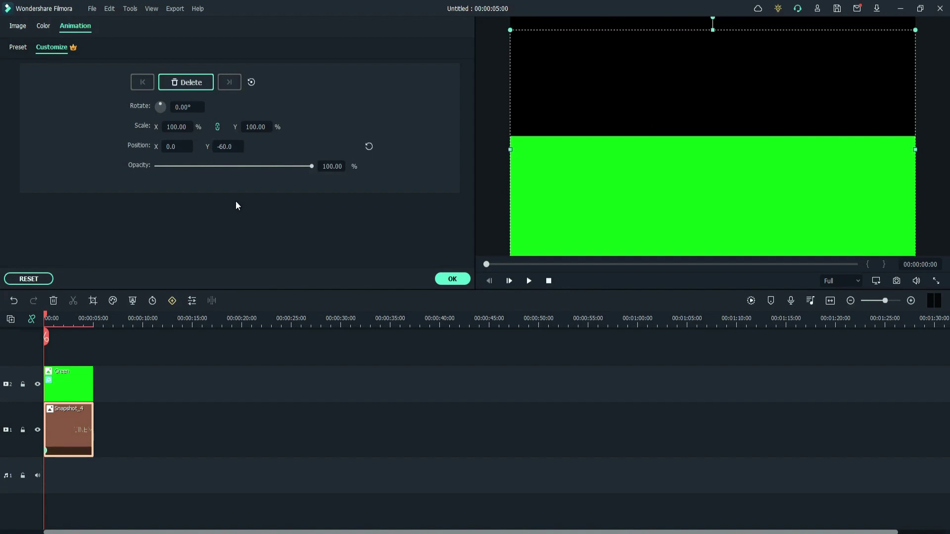
Step: Keyframe the snapshot clip's Y position at 60 at the 5-second mark and confirm the animation
drag(48, 316, 95, 319)
click(228, 148)
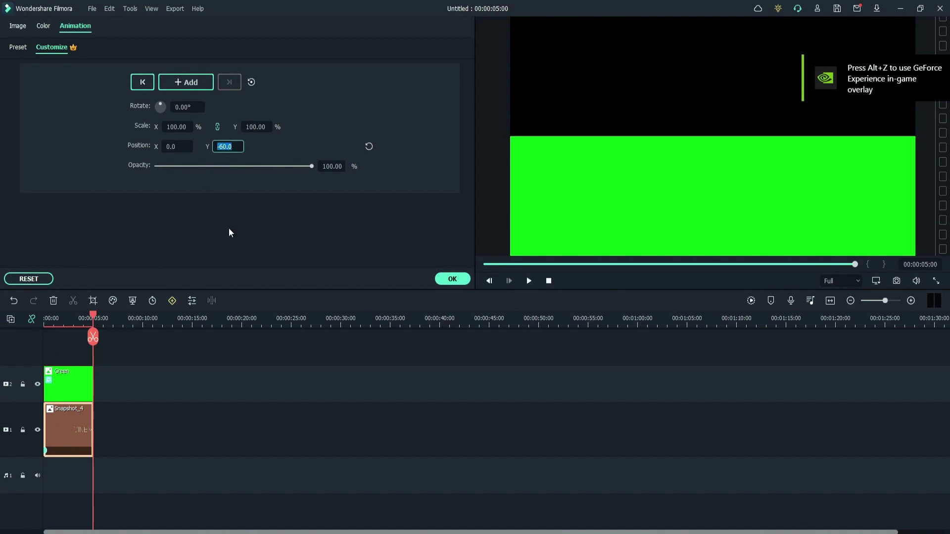
text(60)
key(Return)
click(445, 279)
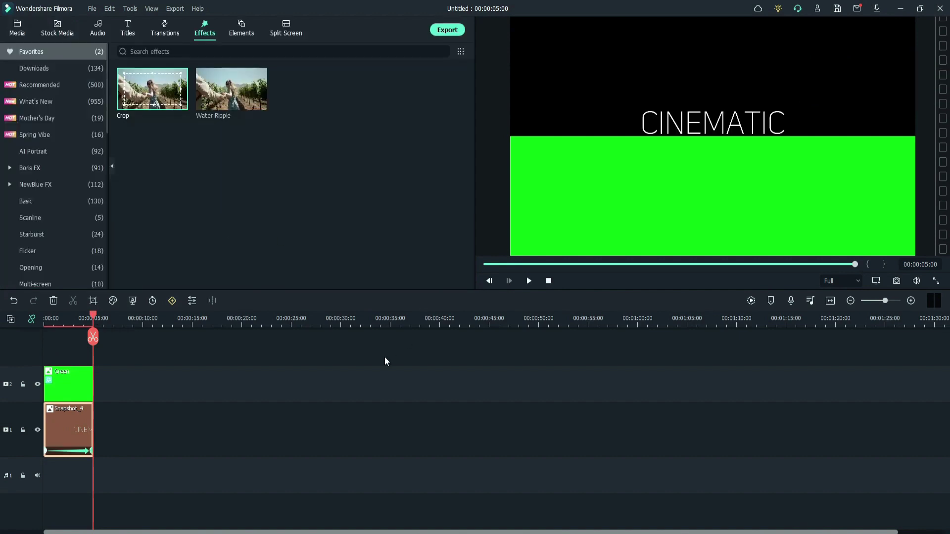
Step: Play the timeline from the start to check the text rising from behind the green area
drag(92, 320, 44, 319)
key(space)
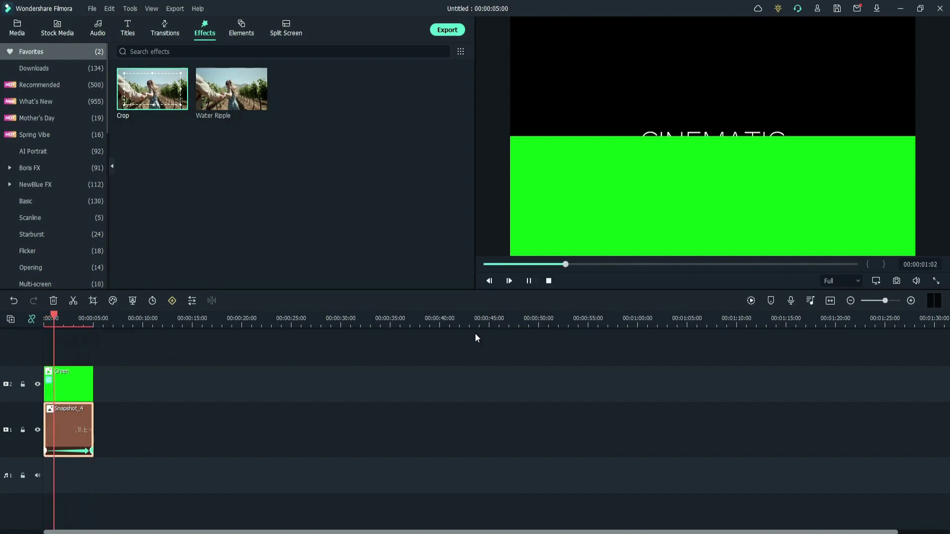
key(space)
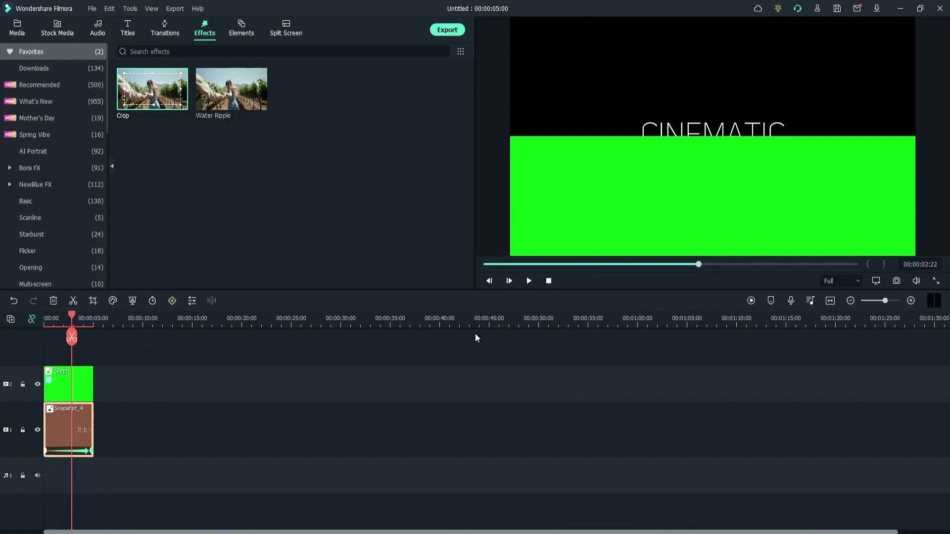
Step: Export the rising text animation as a video named 1
click(458, 32)
text(1)
key(Return)
Step: Delete the green clip from the timeline and remove the applied effects from the snapshot clip
click(90, 378)
key(Delete)
click(71, 409)
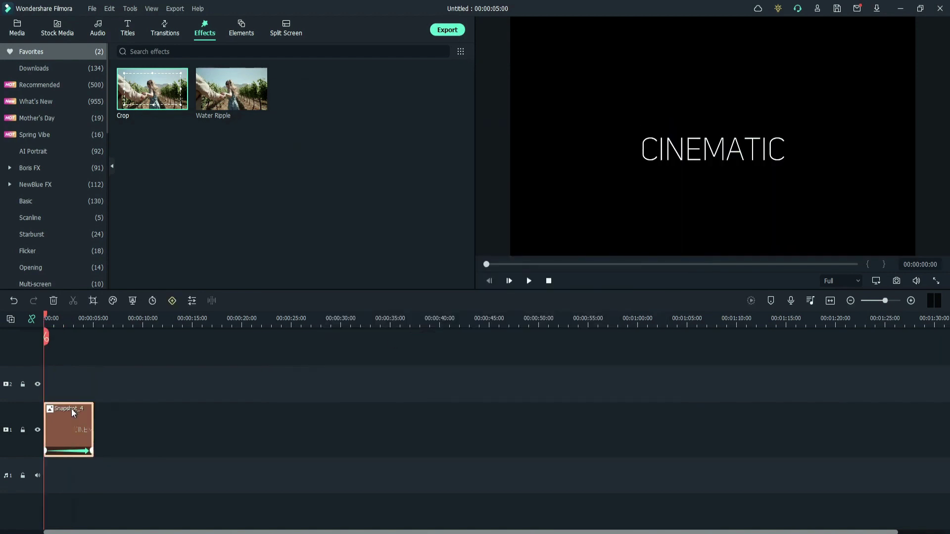
right_click(72, 413)
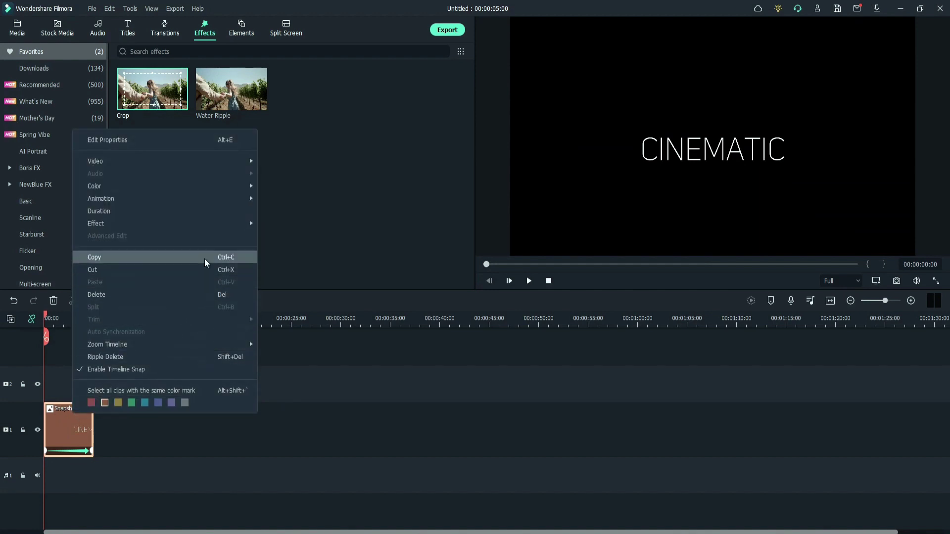
mouse_move(203, 229)
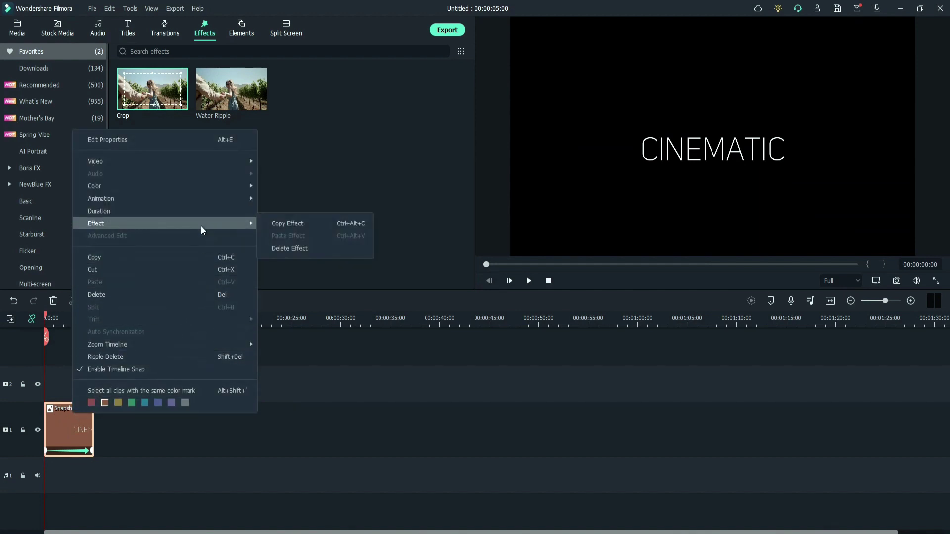
click(310, 247)
Step: Flip the snapshot clip vertically only, so the CINEMATIC text is upside down but reads left to right
right_click(70, 423)
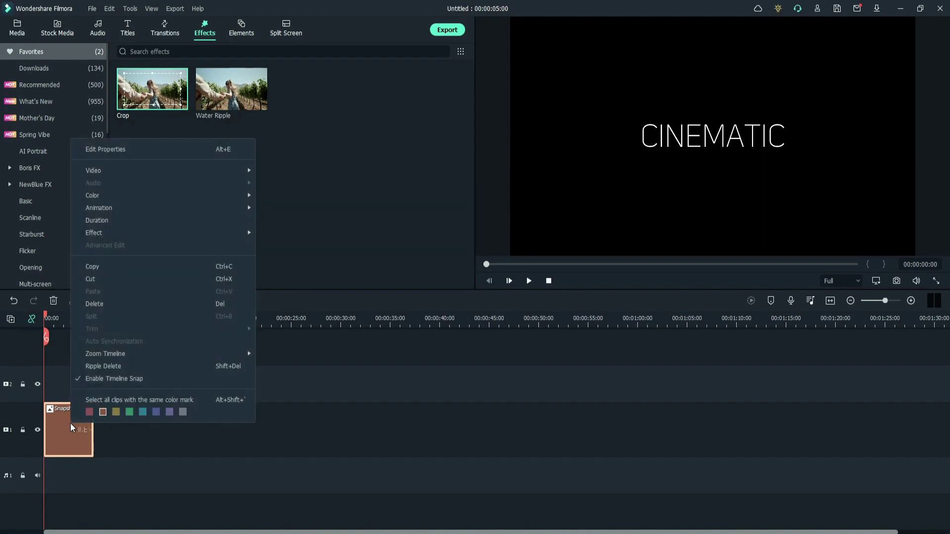
click(170, 149)
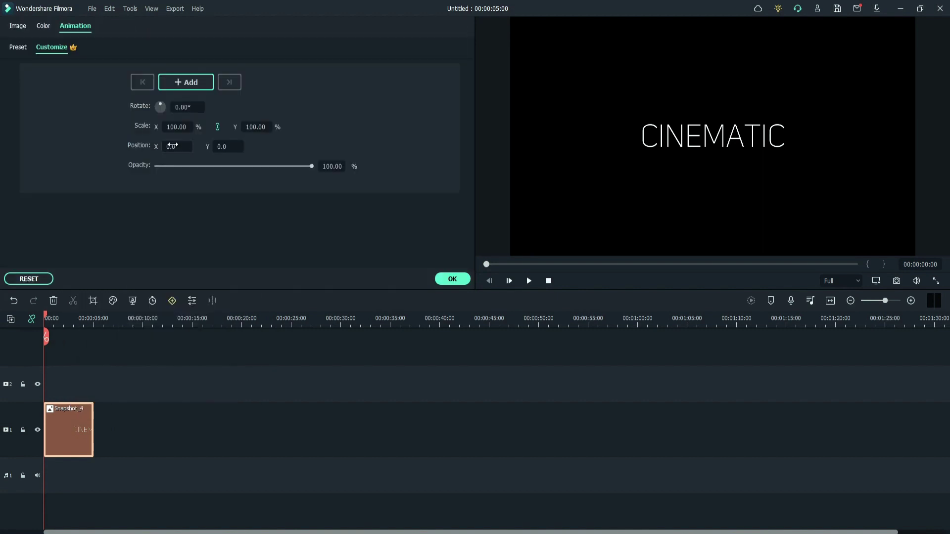
click(19, 26)
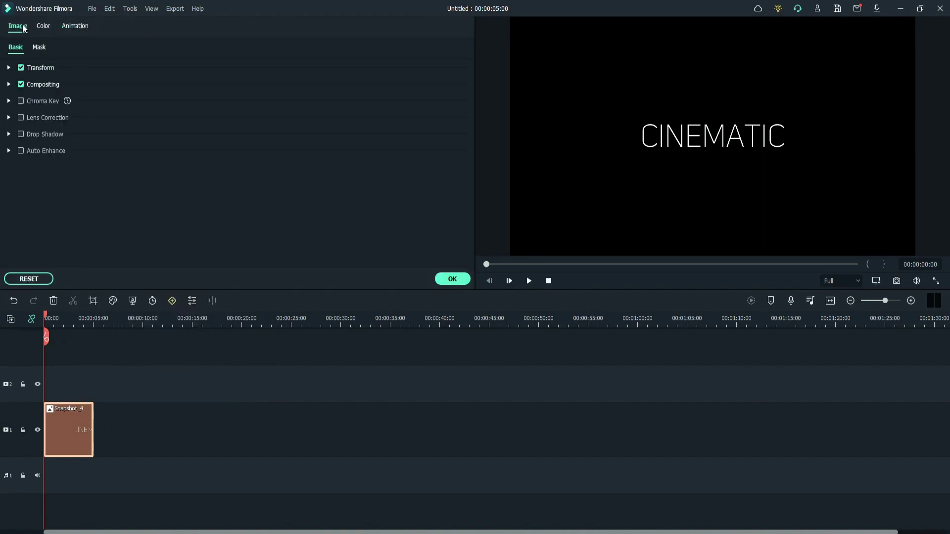
click(9, 67)
click(192, 116)
click(213, 116)
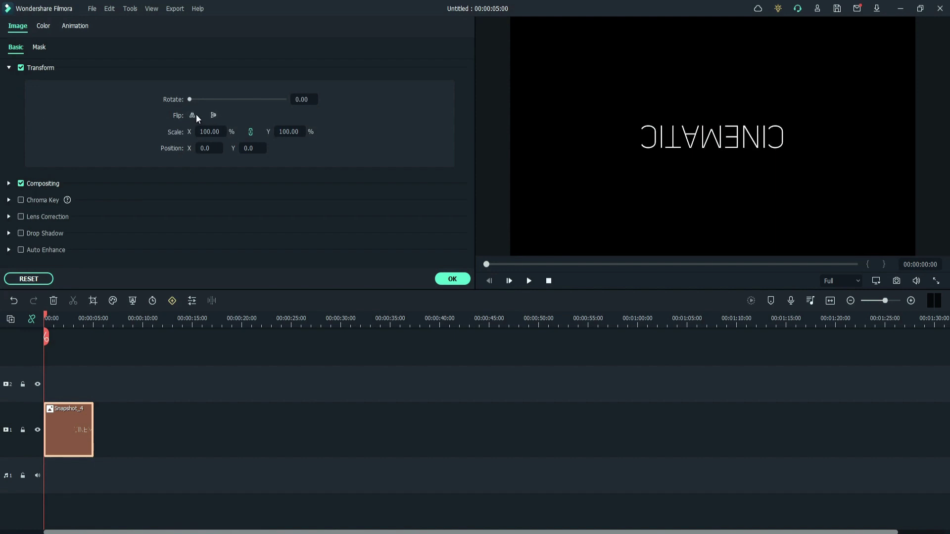
click(194, 116)
click(438, 280)
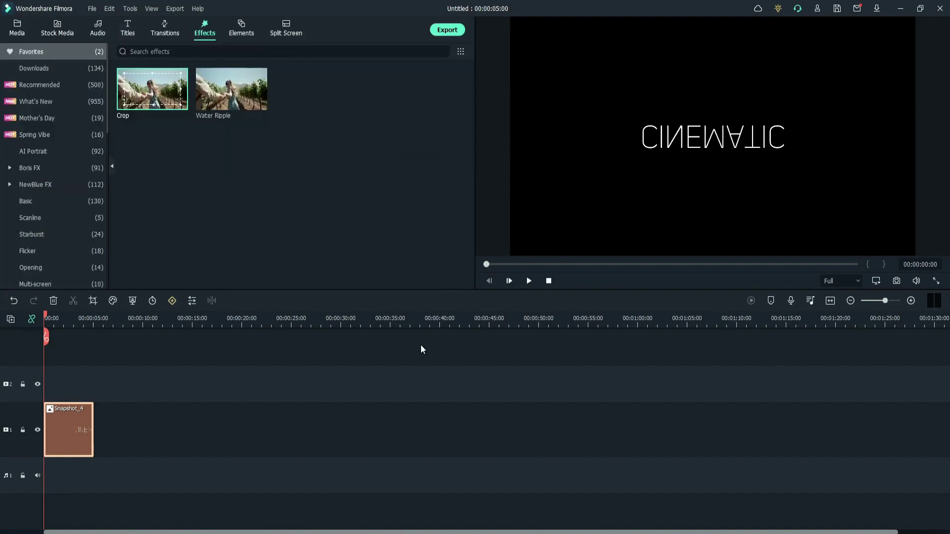
Step: Place the Green sample color above the flipped snapshot clip and apply a Crop effect with the bottom set to 50
click(17, 29)
drag(289, 214, 74, 386)
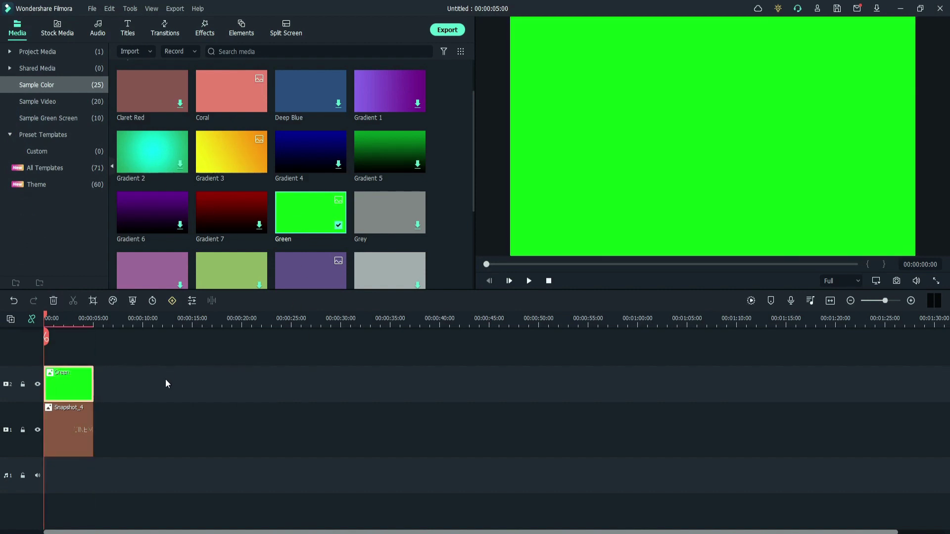
click(211, 32)
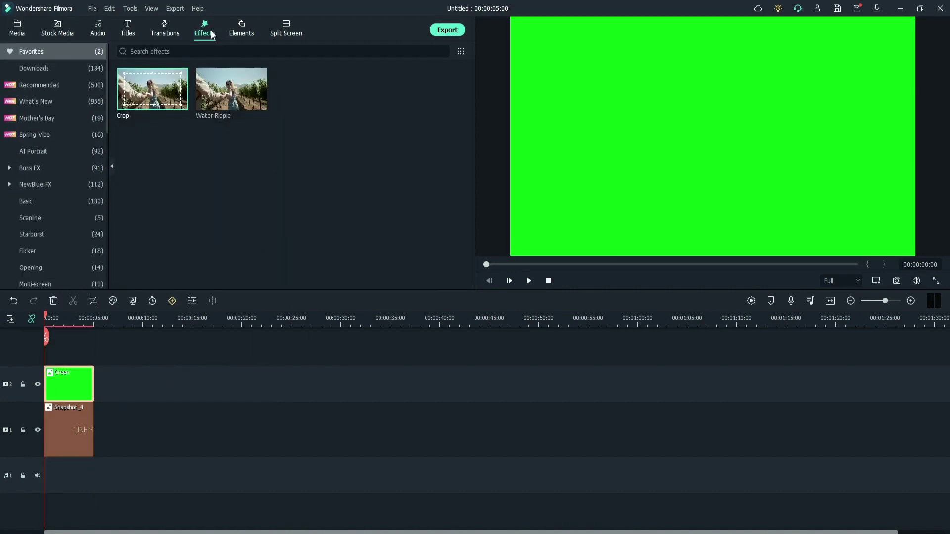
drag(175, 99, 70, 385)
right_click(78, 380)
click(138, 106)
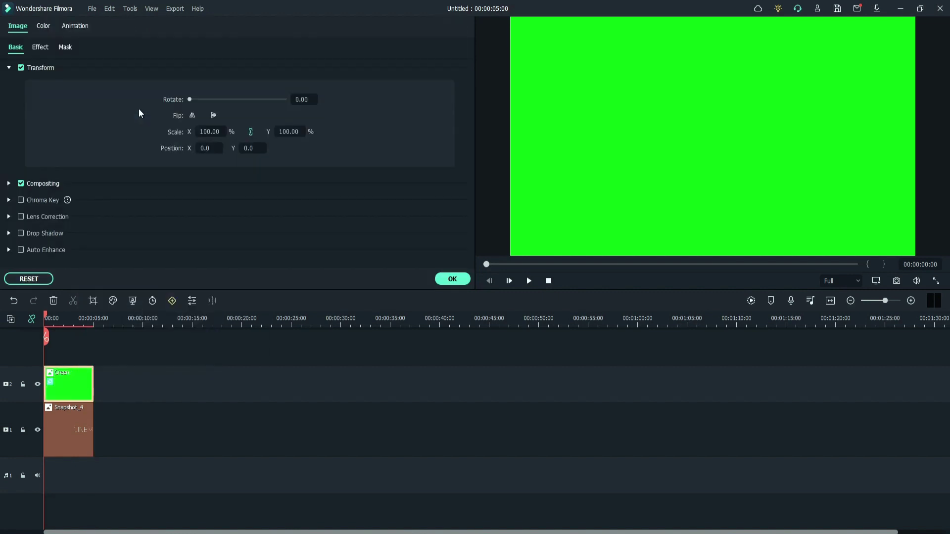
click(42, 50)
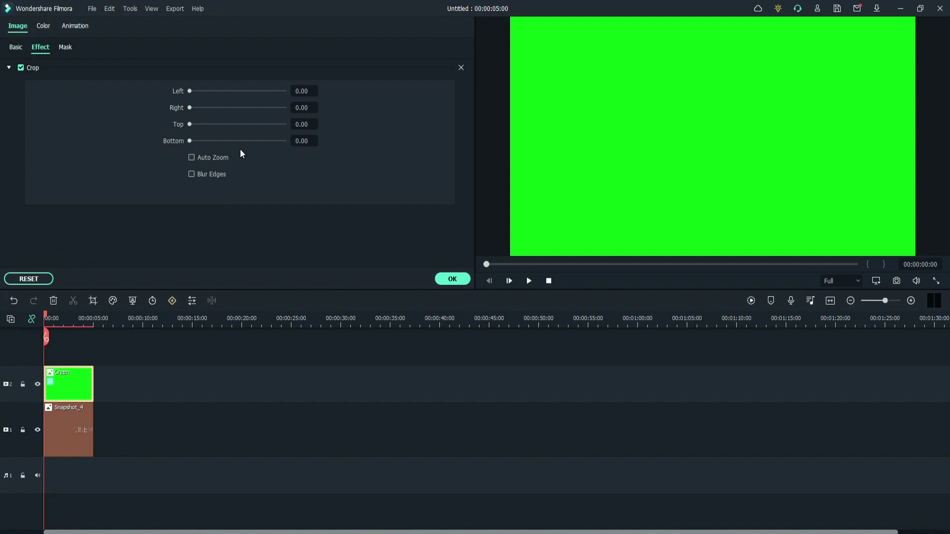
text(50)
key(Return)
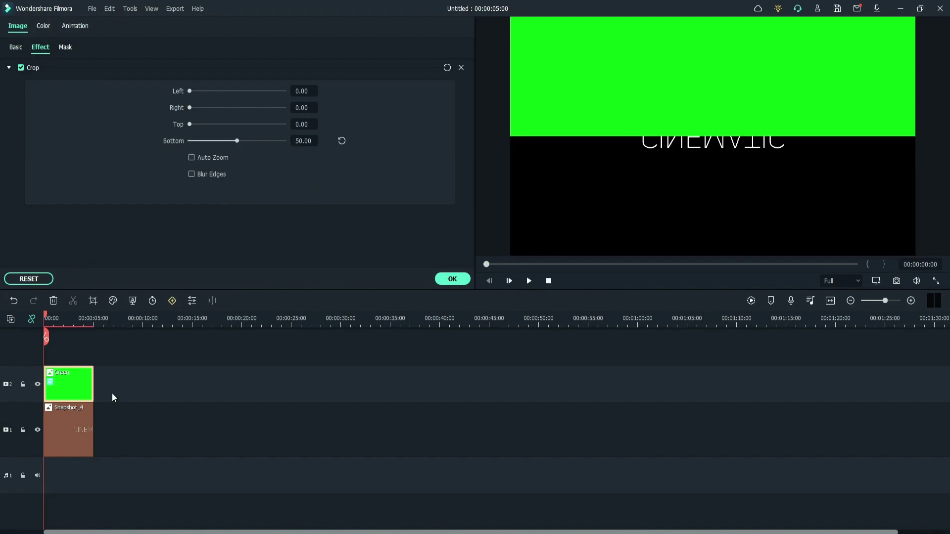
Step: Keyframe the flipped snapshot clip's Y position at 60 at the start of the timeline
click(65, 417)
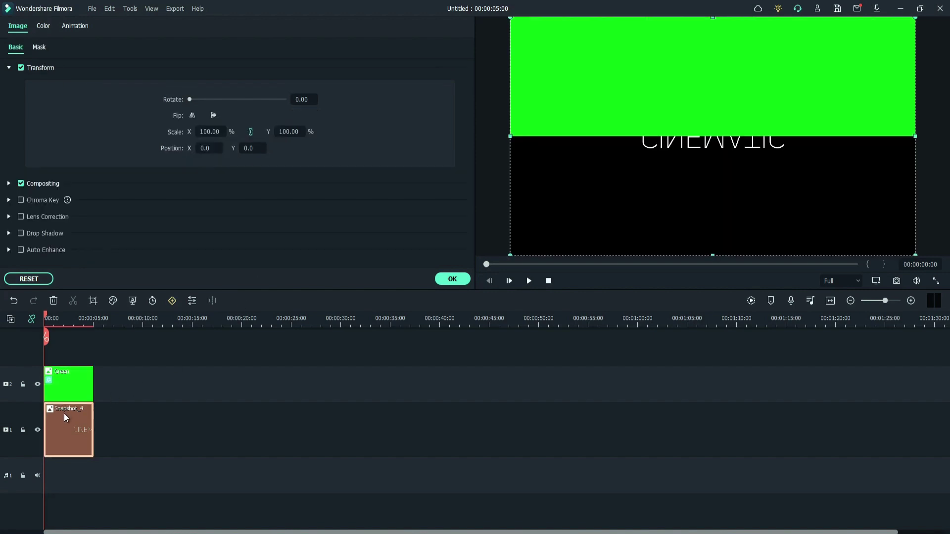
click(76, 25)
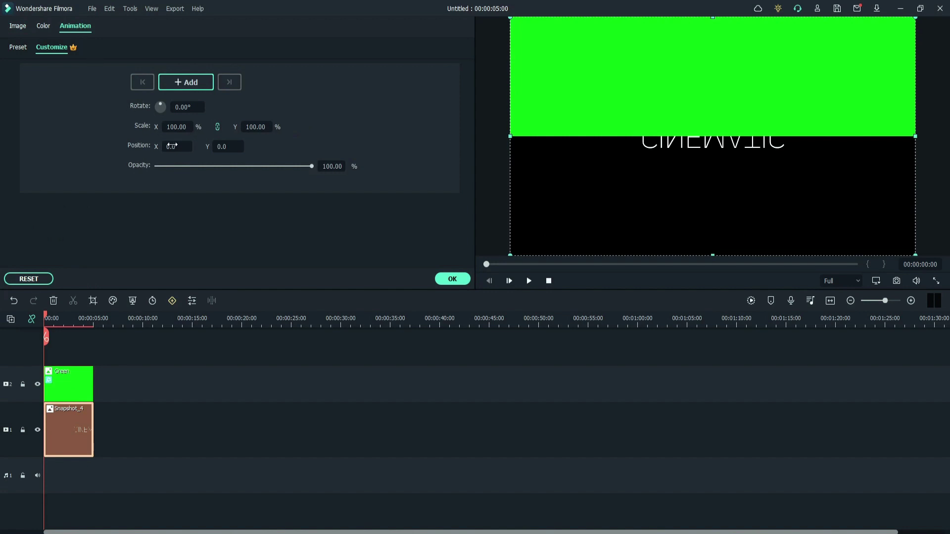
text(60)
key(Return)
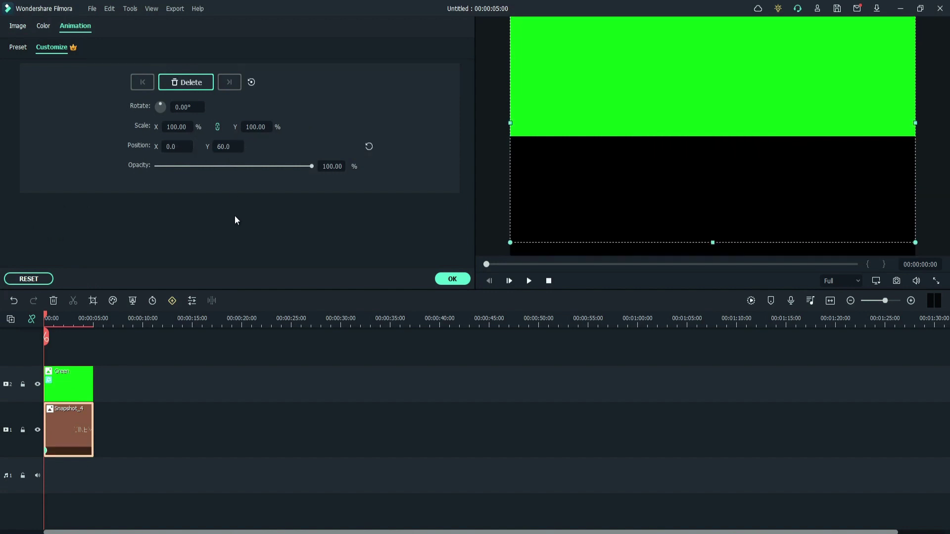
Step: Keyframe the flipped snapshot clip's Y position at -60 at the 5-second mark
click(89, 318)
drag(90, 317, 94, 317)
click(225, 147)
text(-60)
key(Return)
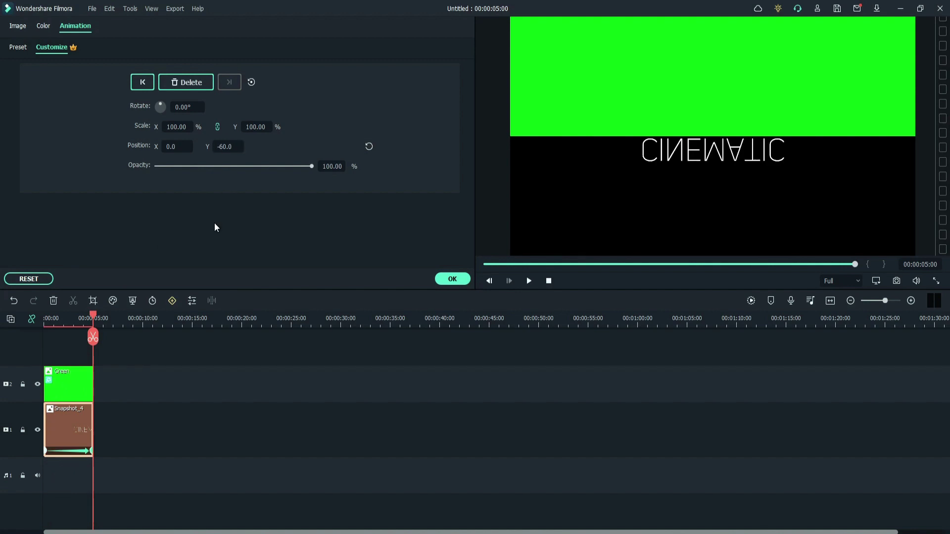
click(452, 278)
Step: Move the green clip up one track and place the Water Ripple effect between it and the snapshot clip at the timeline start
click(58, 384)
drag(70, 382, 71, 358)
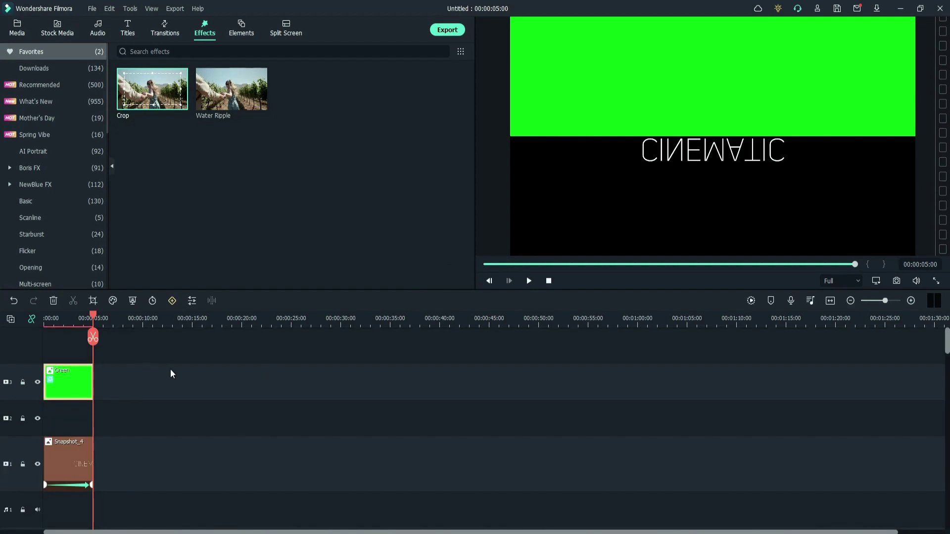
key(Home)
drag(231, 89, 47, 418)
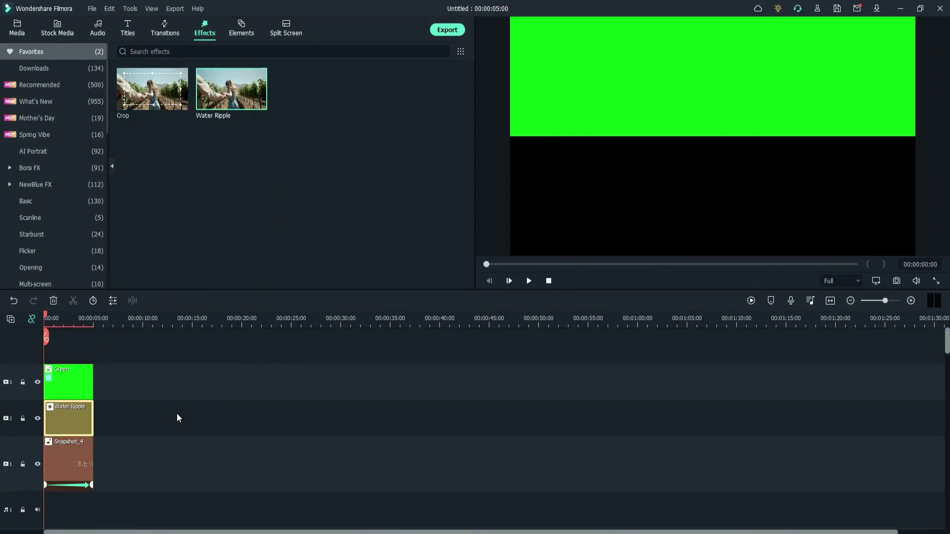
Step: Set the Water Ripple effect's level to 40 and height to 200, and check the ripple near the clip's end
right_click(76, 419)
click(134, 145)
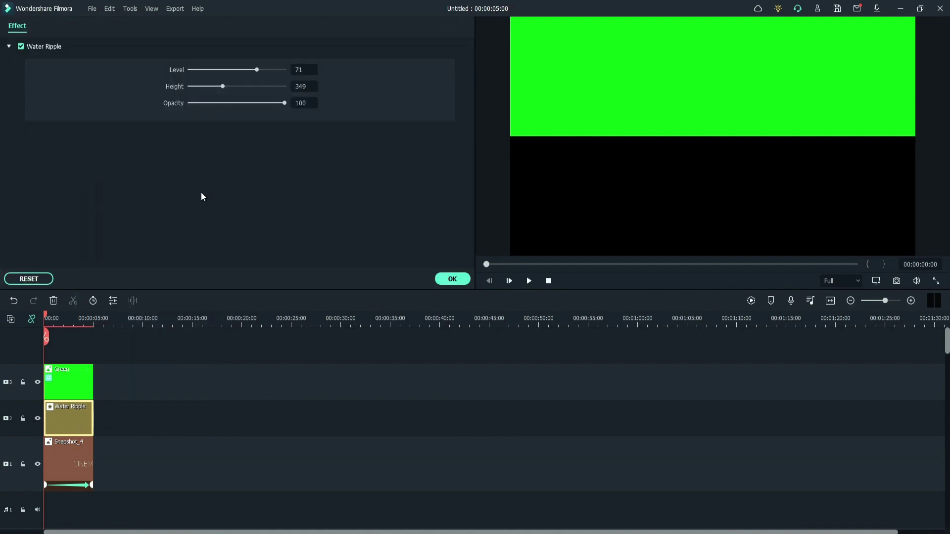
double_click(299, 70)
text(40)
key(Return)
key(Tab)
text(200)
key(Return)
click(451, 278)
drag(46, 336, 141, 302)
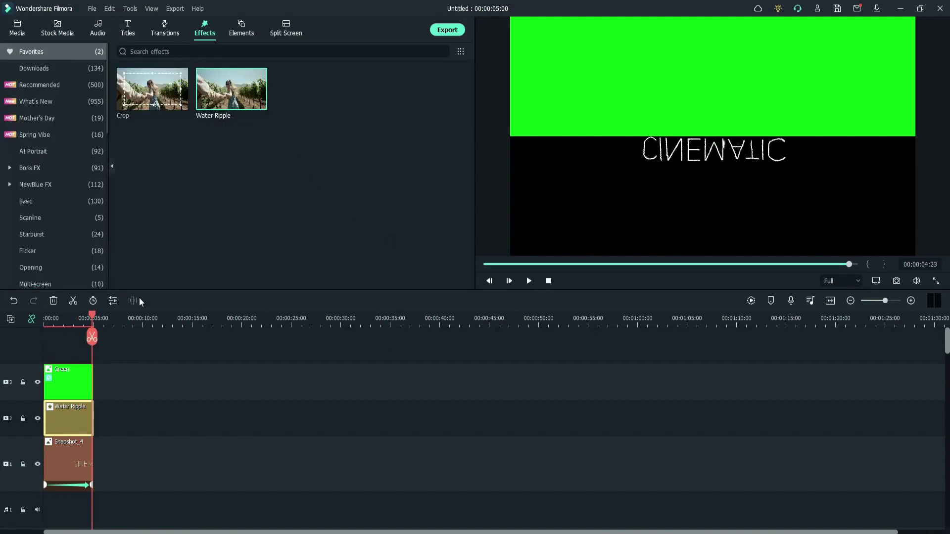
Step: Export the flipped-text composition as an MP4 video named 2 and dismiss the export window
click(444, 32)
triple_click(447, 161)
text(2)
click(616, 397)
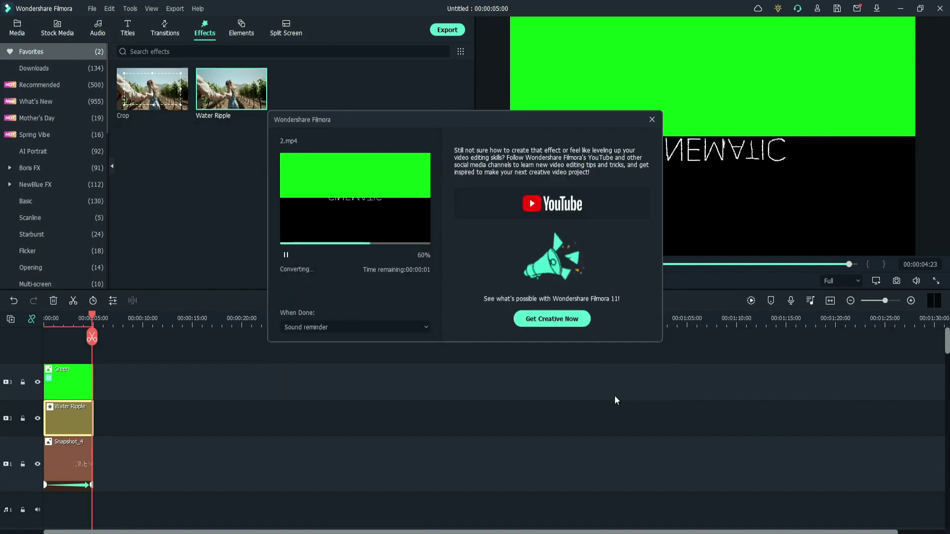
click(417, 324)
Step: Delete all clips from the timeline and import the exported videos 1 and 2 into the project media
drag(191, 373, 66, 466)
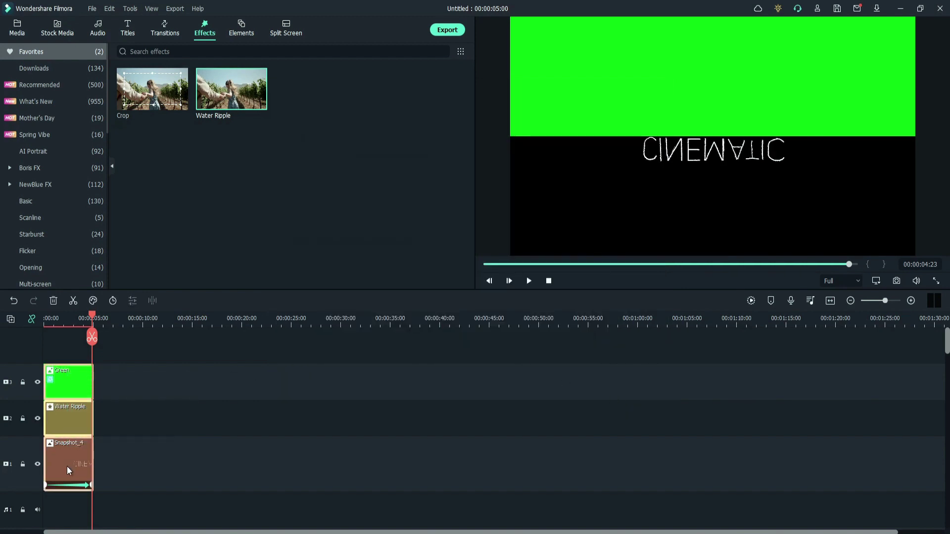
key(Delete)
click(19, 29)
click(37, 51)
click(138, 90)
drag(87, 71, 194, 138)
click(388, 263)
Step: Place the downloaded 4K sunset ocean stock clip at the start of the first video track, keeping the 1920 x 1080 25fps project settings
click(57, 29)
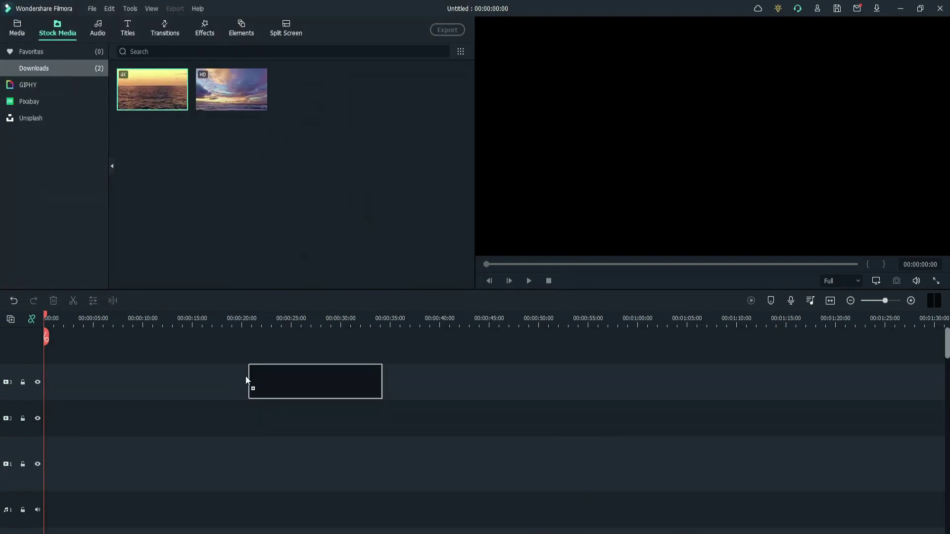
drag(250, 381, 99, 463)
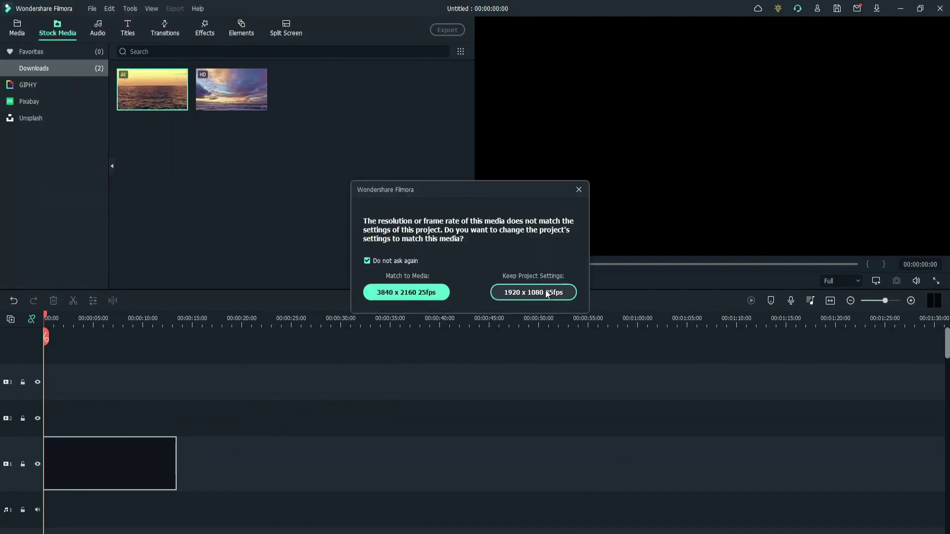
click(547, 294)
Step: Place video 1 on the second track above the ocean clip at the start of the timeline
click(16, 28)
drag(230, 103, 53, 409)
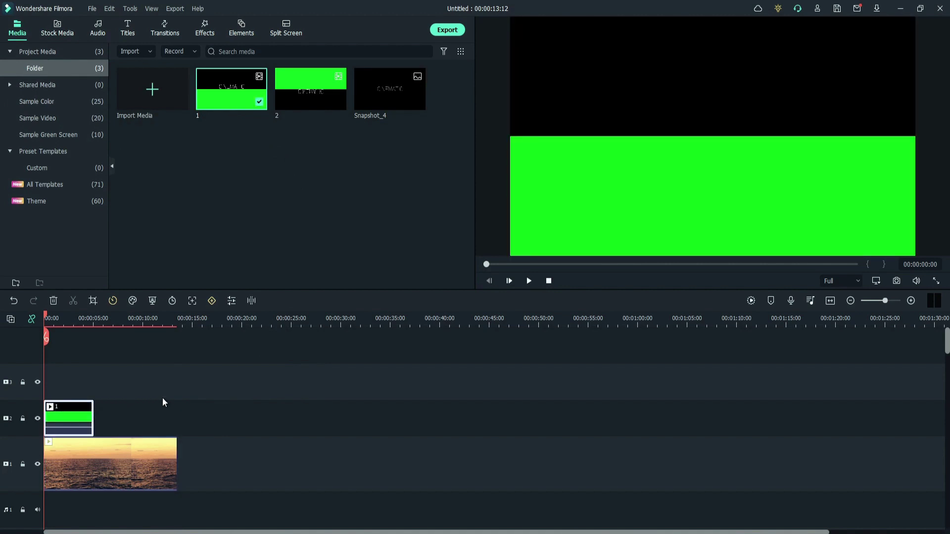
scroll(159, 396, up, 3)
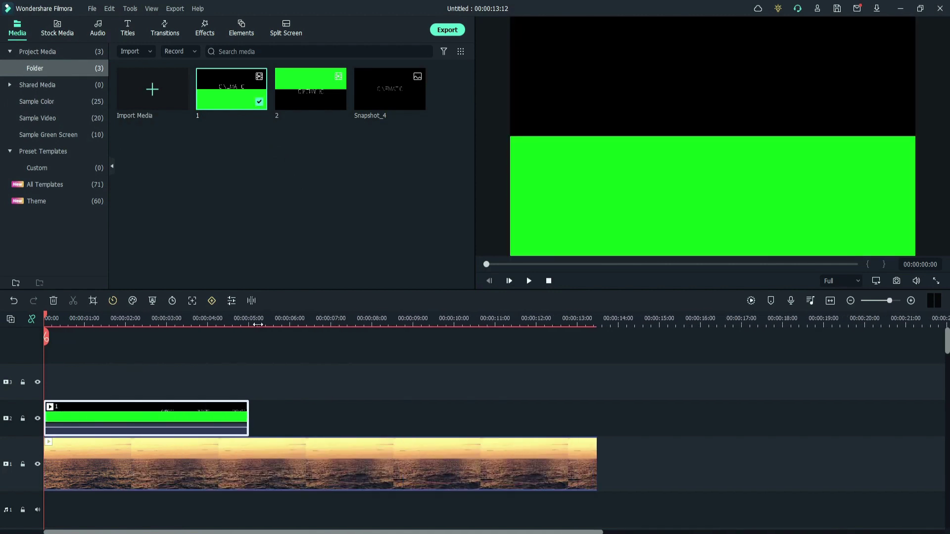
Step: Set video 1's blending mode to Screen and enable Chroma Key to remove the green
right_click(169, 416)
click(207, 144)
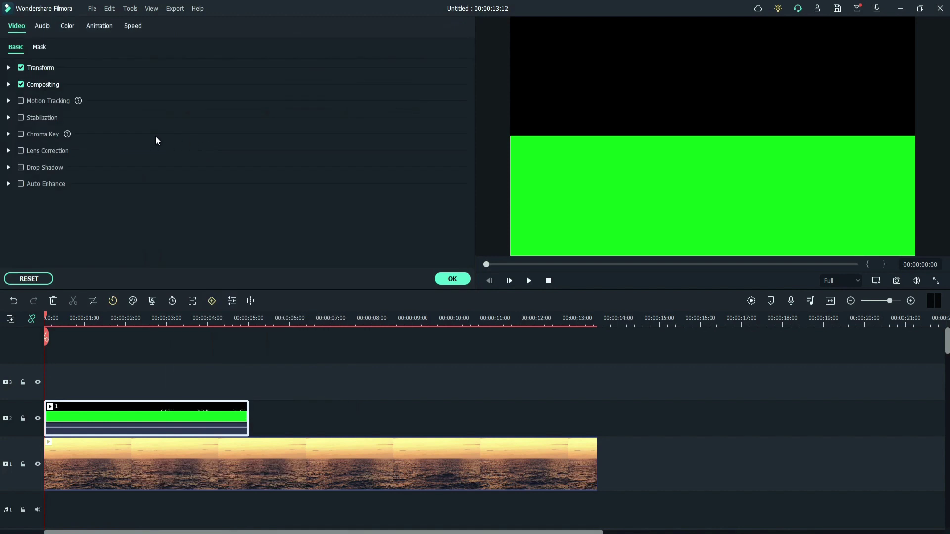
click(9, 84)
click(215, 116)
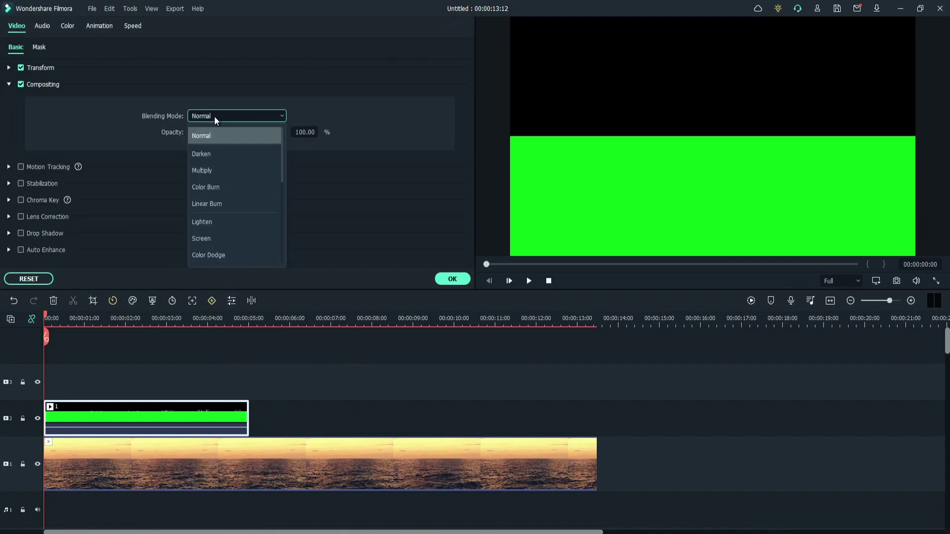
click(219, 238)
click(21, 200)
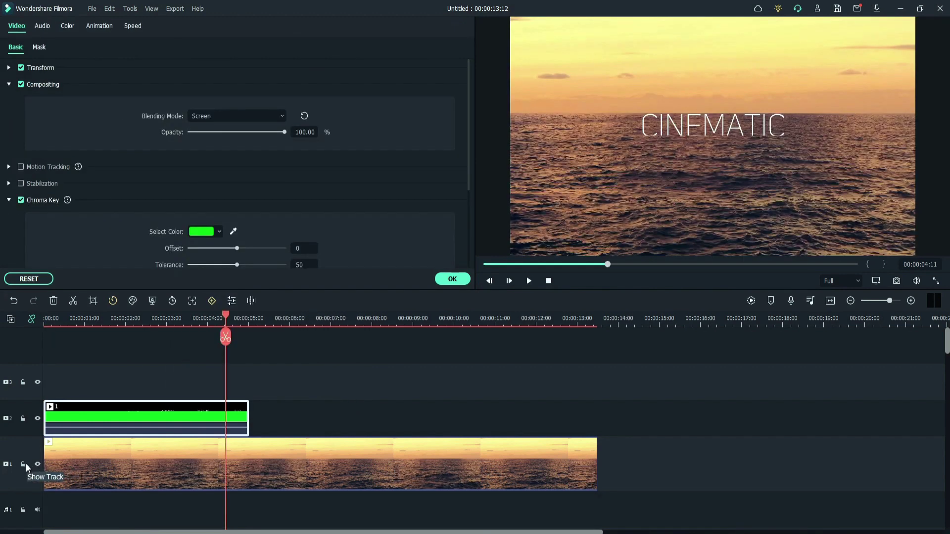
Step: Lock the ocean track and move video 1 up in the preview so the CINEMATIC text rises from the horizon
click(23, 464)
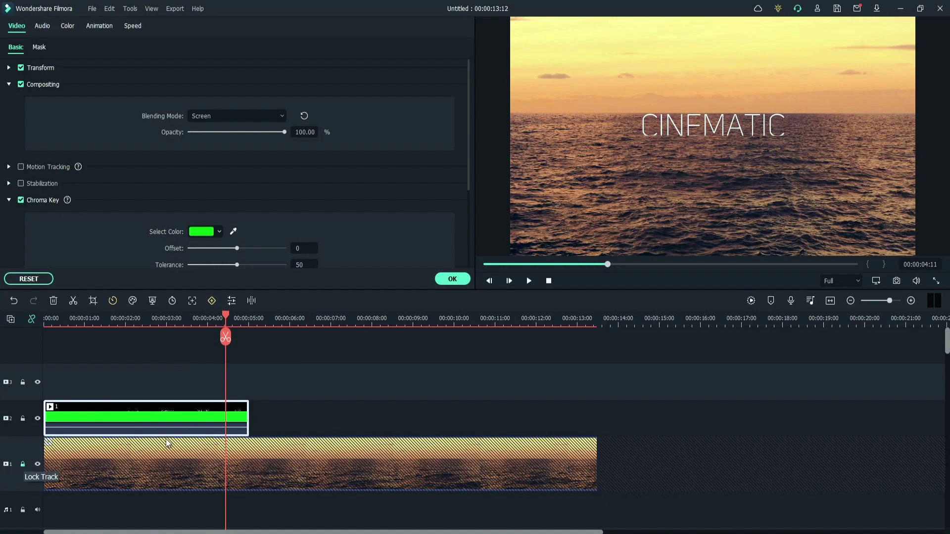
click(757, 136)
drag(757, 135, 757, 113)
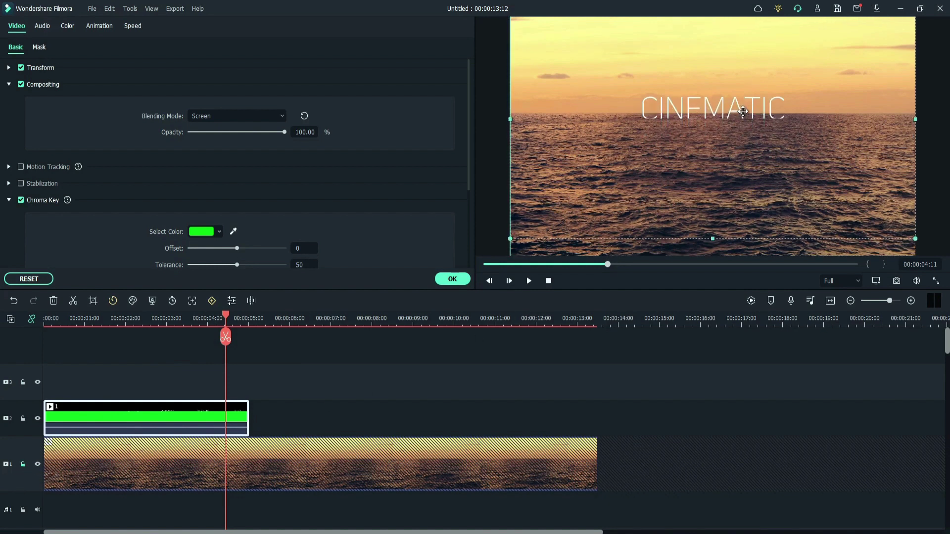
click(452, 278)
Step: Place video 2 on the third track at the start, with Screen blending and Chroma Key enabled
drag(328, 99, 48, 388)
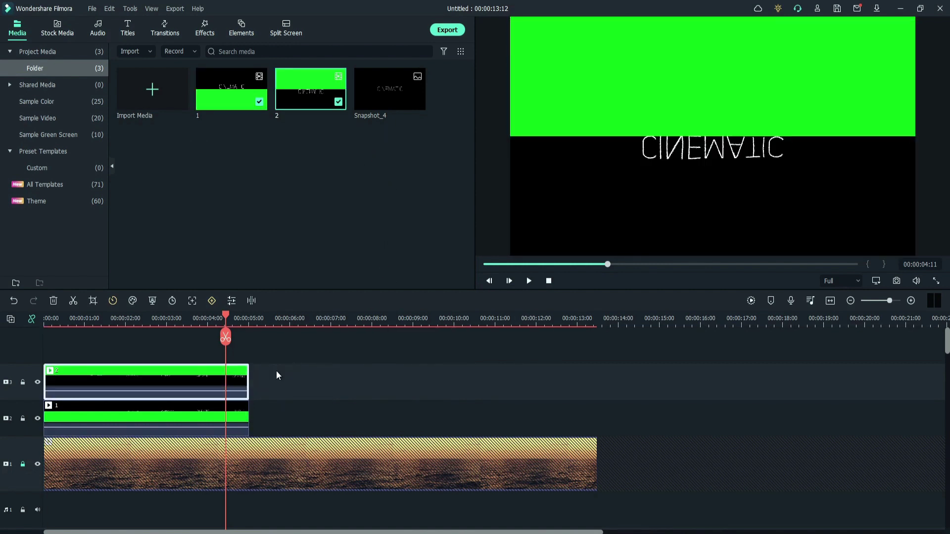
right_click(196, 379)
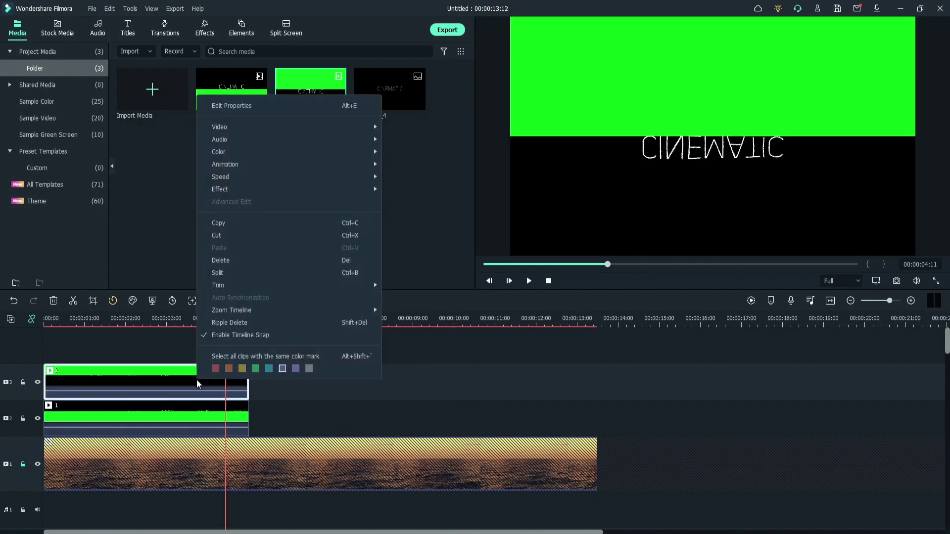
click(242, 108)
click(229, 113)
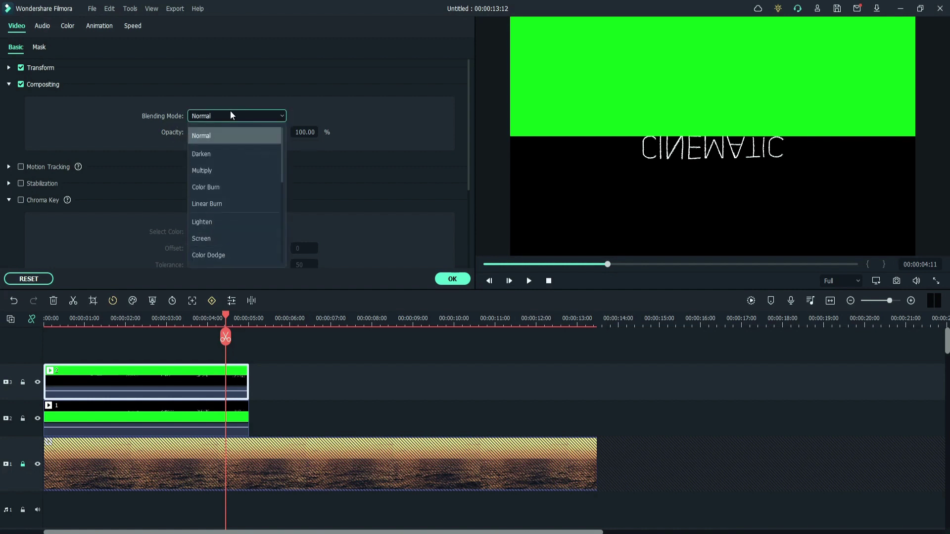
click(222, 238)
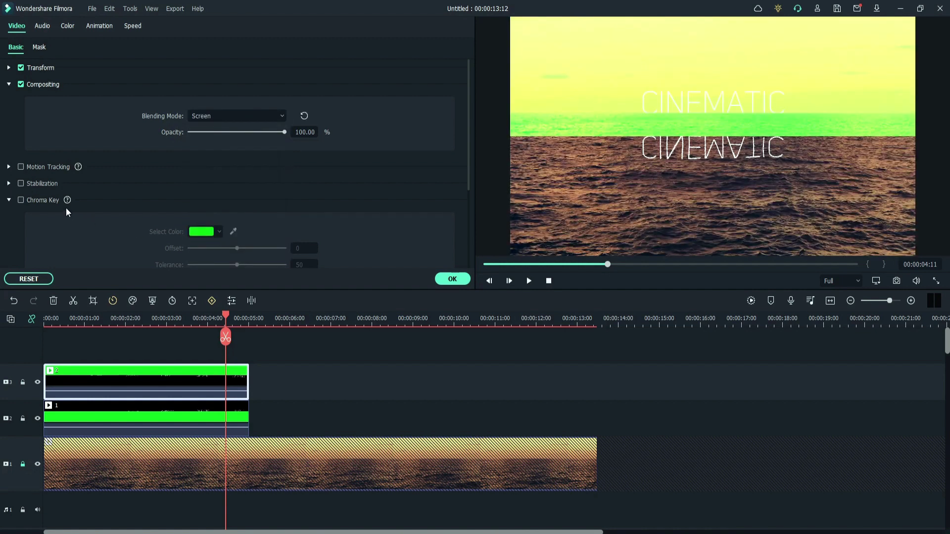
click(20, 199)
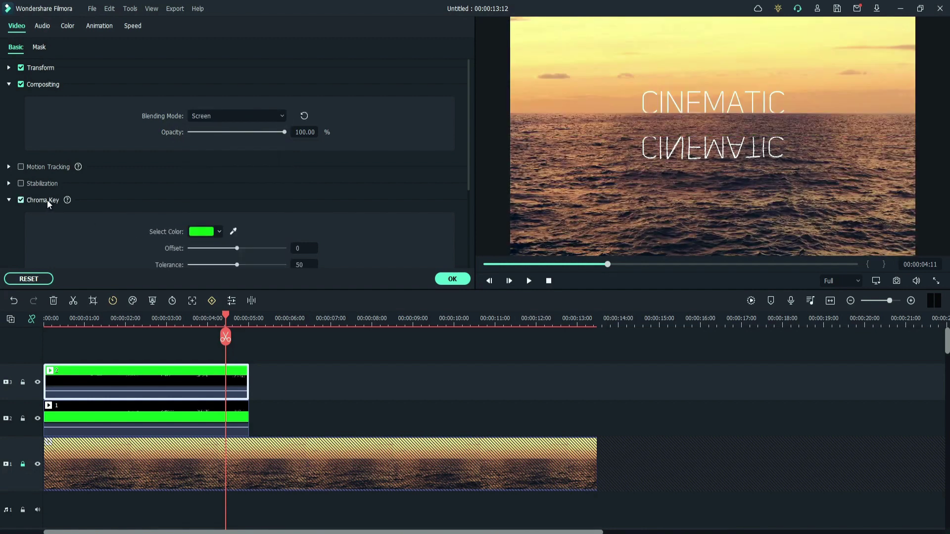
Step: Lock video 1's track and move video 2 up in the preview so the reflected text meets the horizon
click(23, 419)
click(150, 319)
drag(151, 323, 149, 323)
drag(723, 146, 722, 117)
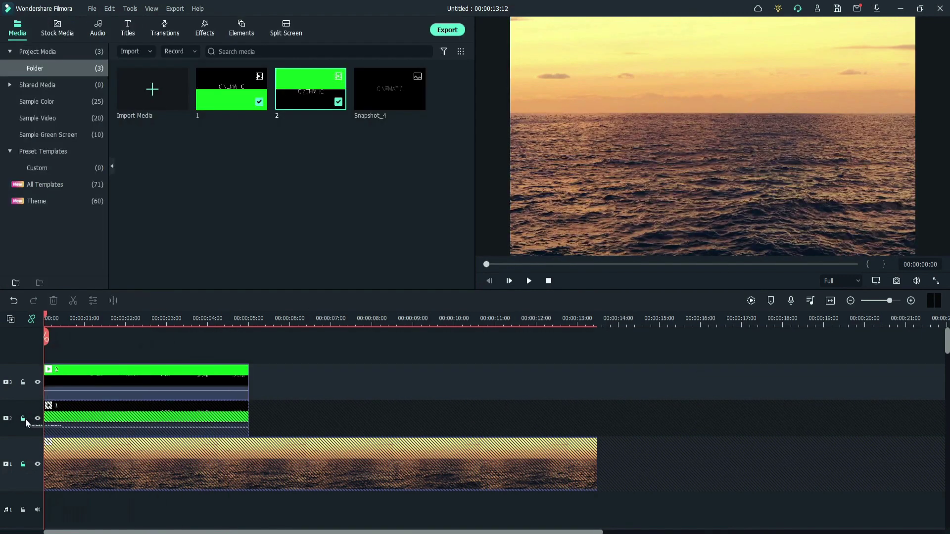
Step: Unlock both locked tracks, split the ocean clip at 5 seconds where the title videos end, and delete the remainder
click(23, 419)
click(23, 464)
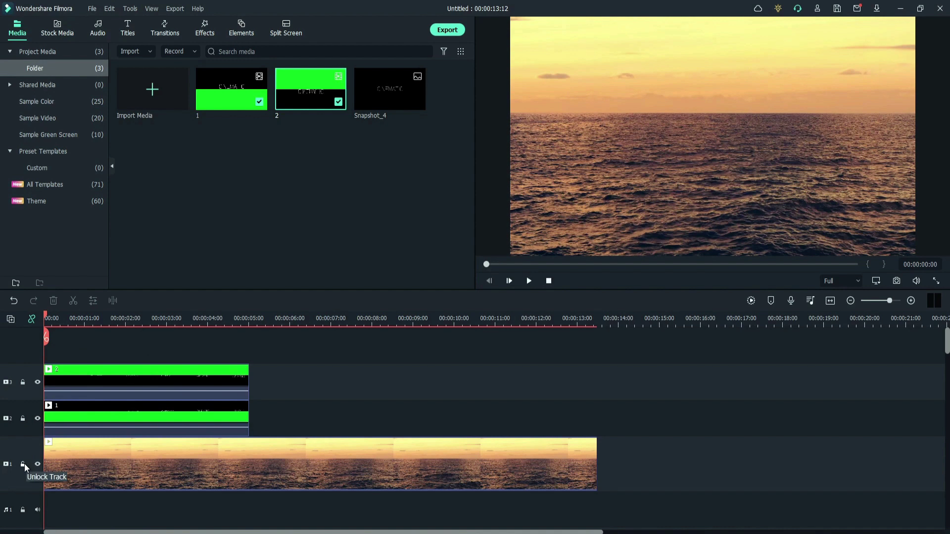
click(251, 327)
key(ctrl+b)
key(Delete)
Step: Set video 2's opacity to 60% and play the title reveal from the start
click(182, 375)
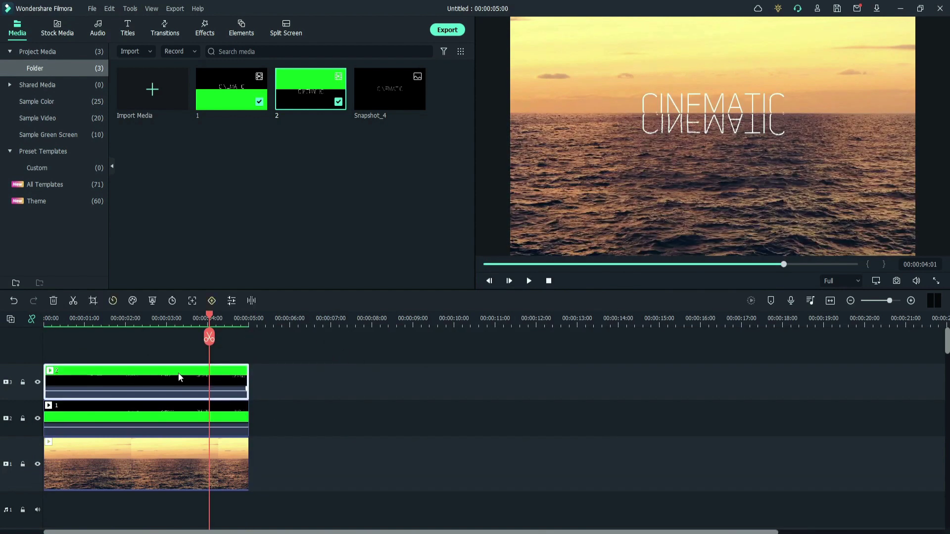
right_click(165, 375)
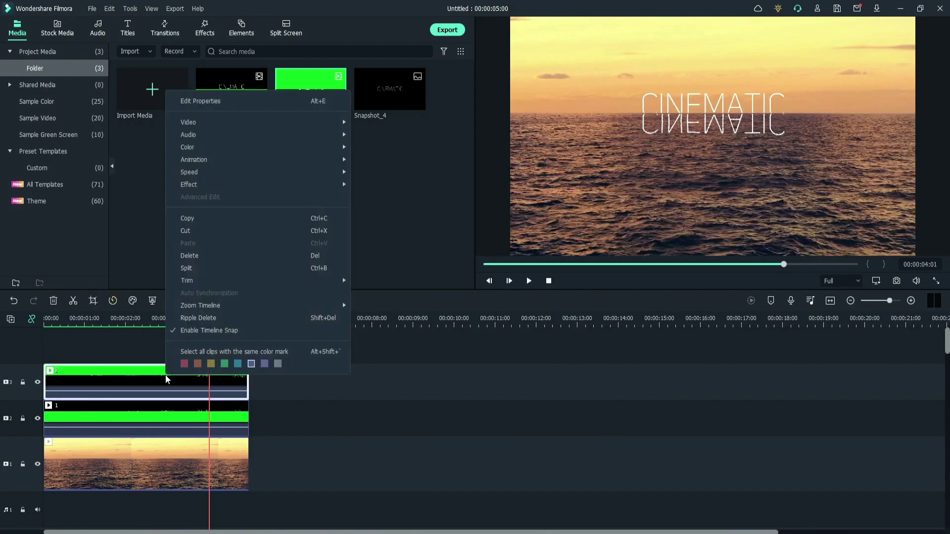
click(205, 102)
double_click(303, 132)
text(60)
key(Return)
click(452, 279)
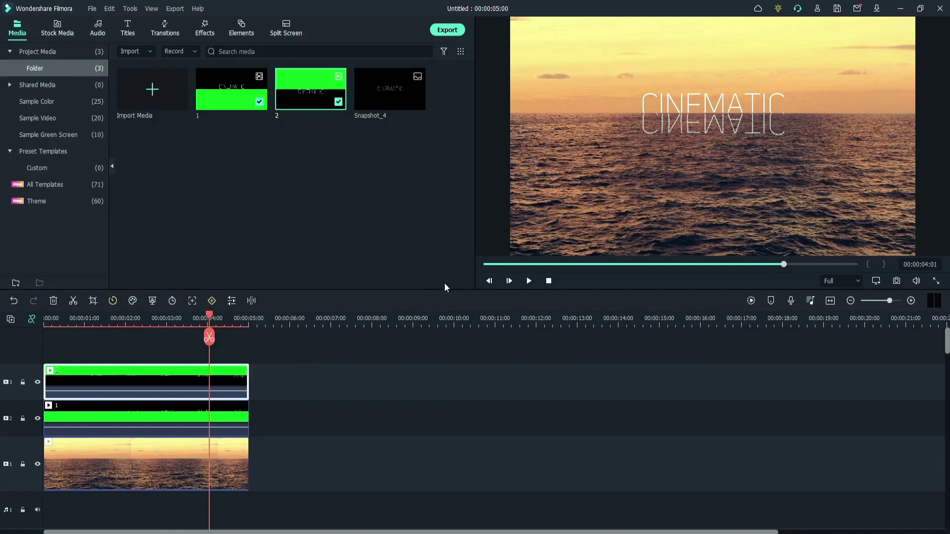
drag(207, 316, 47, 317)
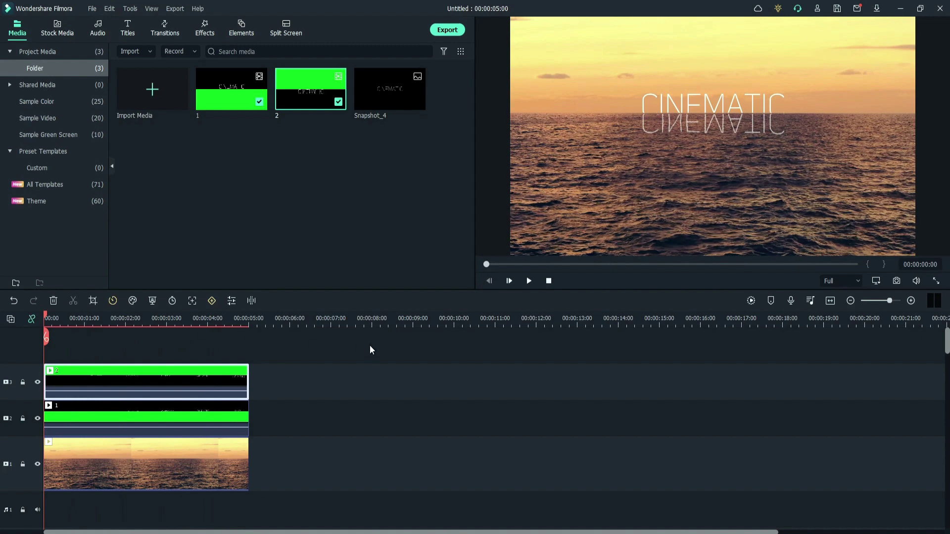
key(space)
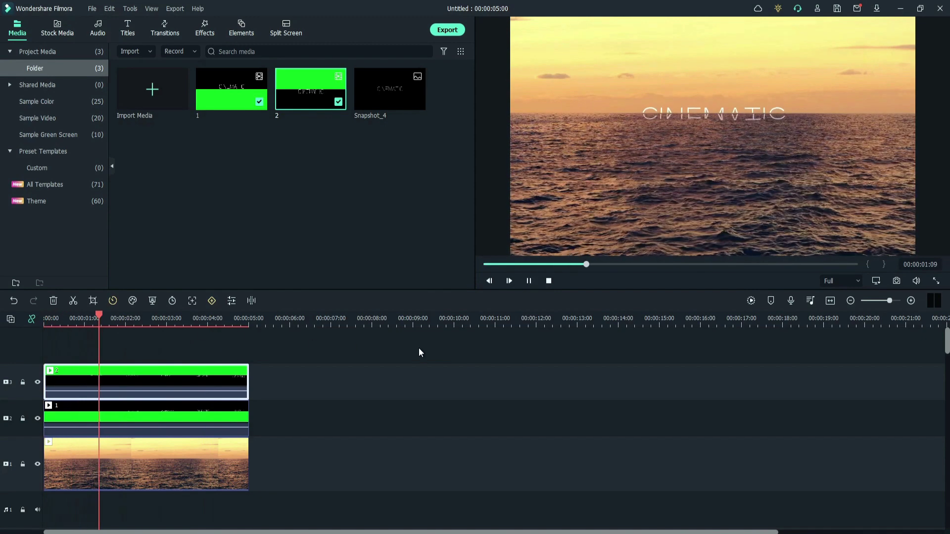